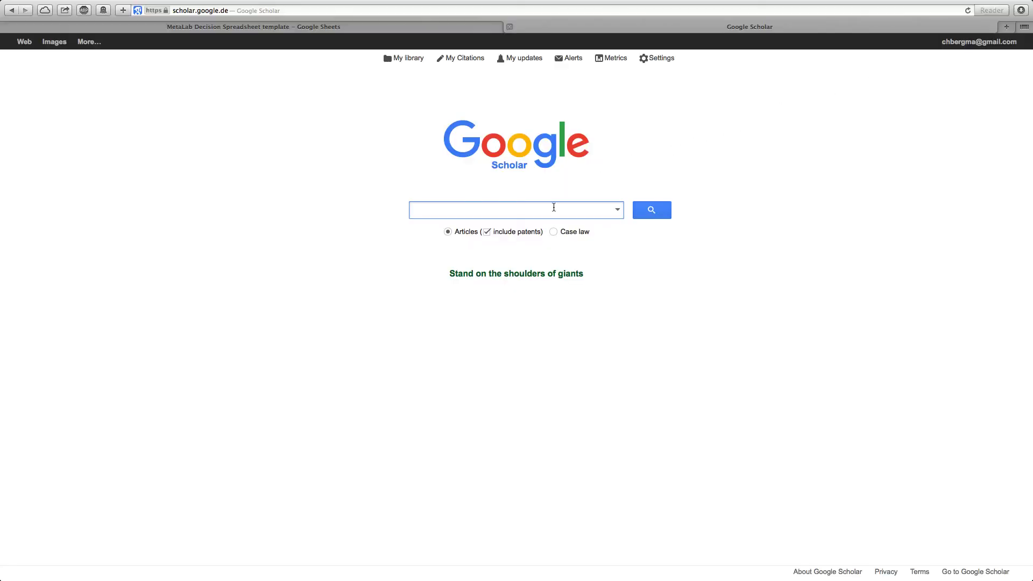
Bring up the paste option in the empty Google Scholar search box
{"action": "right_click", "coordinate": [554, 205]}
Search Scholar for the word segmentation query and open 'The beginnings of word segmentation in English-learning infants' in a new tab
{"action": "left_click", "coordinate": [570, 233]}
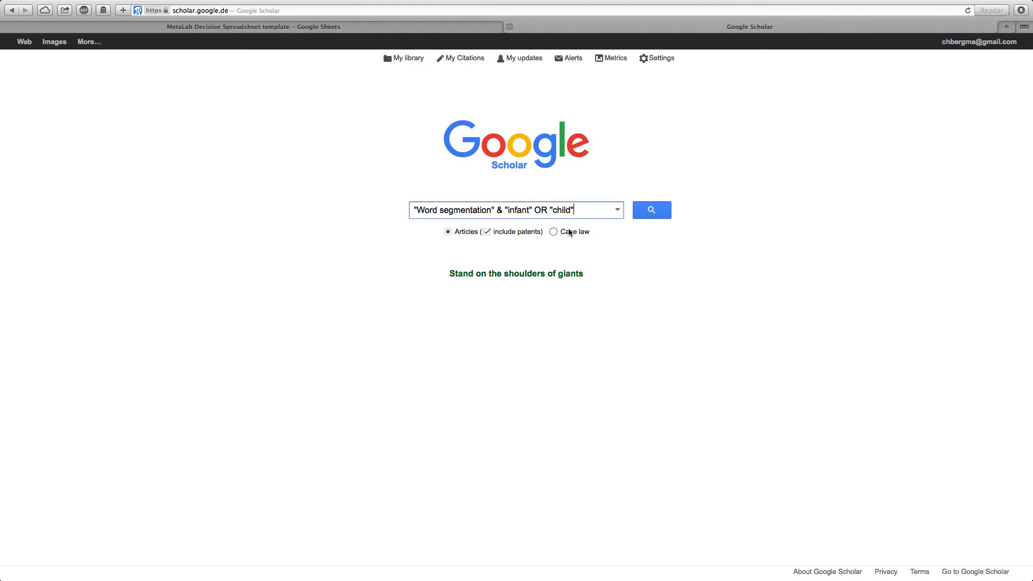
{"action": "left_click", "coordinate": [650, 211]}
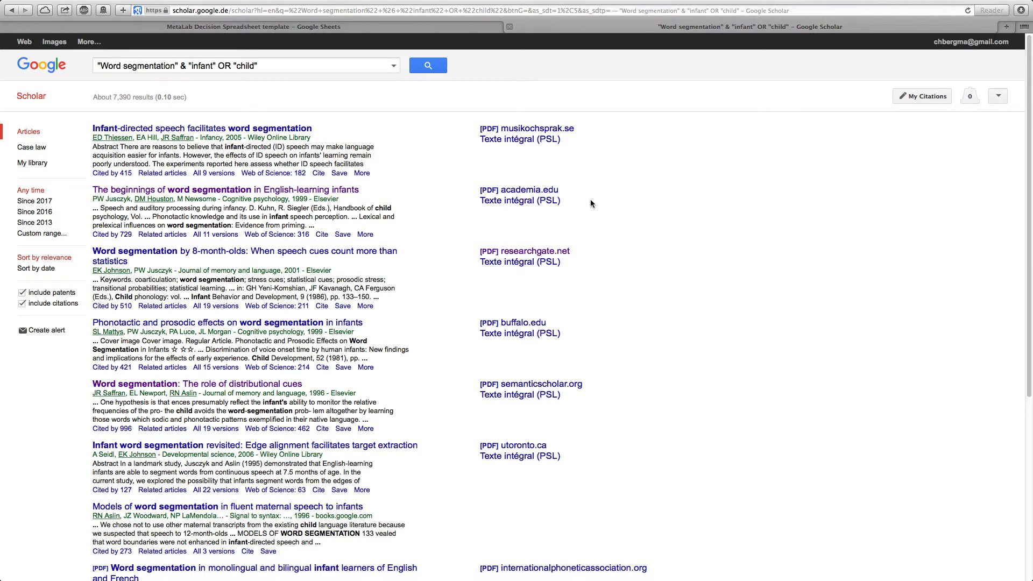
{"action": "right_click", "coordinate": [339, 192]}
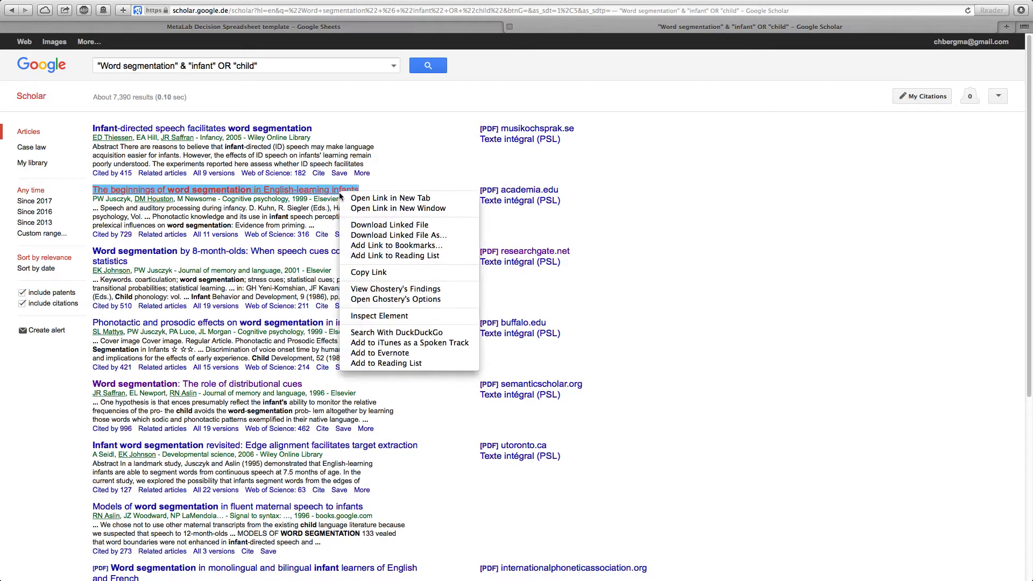
{"action": "left_click", "coordinate": [348, 199]}
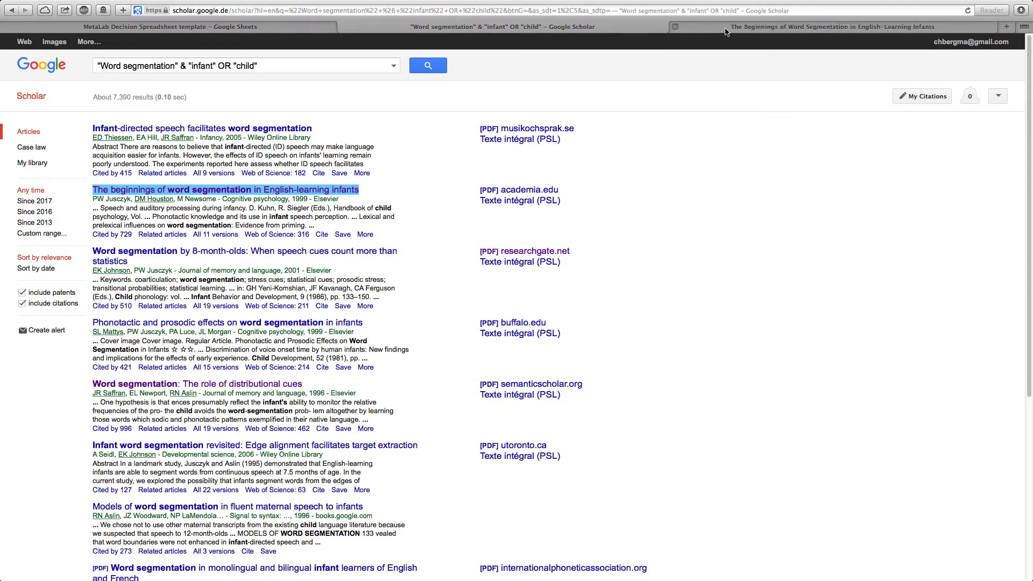
{"action": "left_click", "coordinate": [725, 30]}
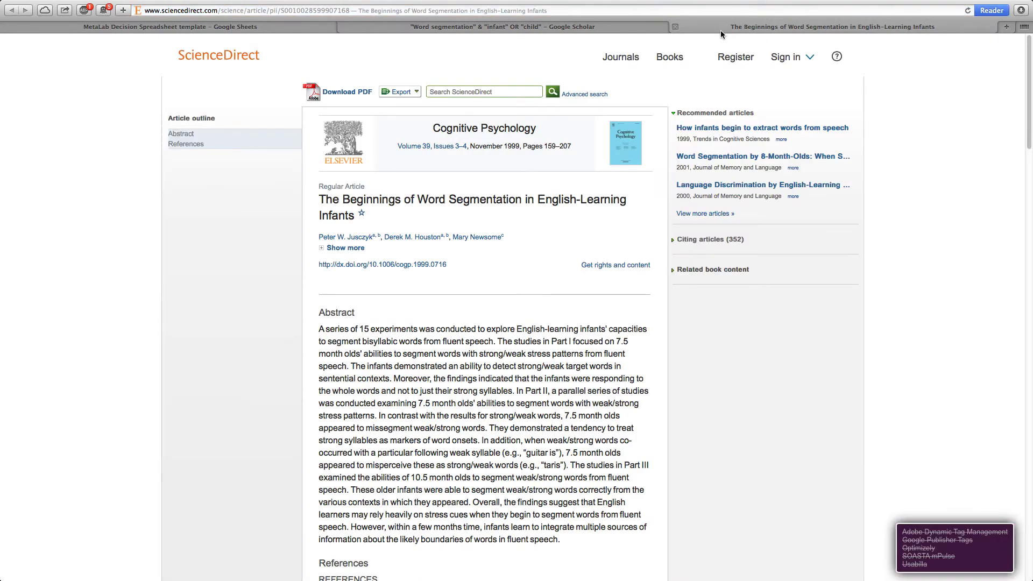
Read the abstract, highlighting the 7.5 month olds, fluent speech and guitar example passages
{"action": "left_click_drag", "start_coordinate": [618, 341], "coordinate": [372, 357]}
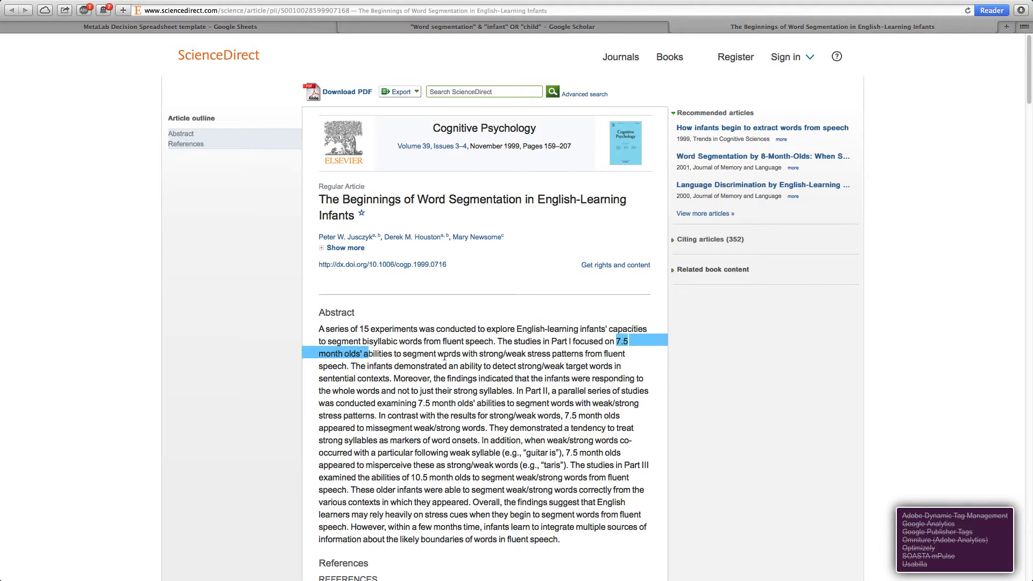
{"action": "left_click_drag", "start_coordinate": [603, 353], "coordinate": [347, 369]}
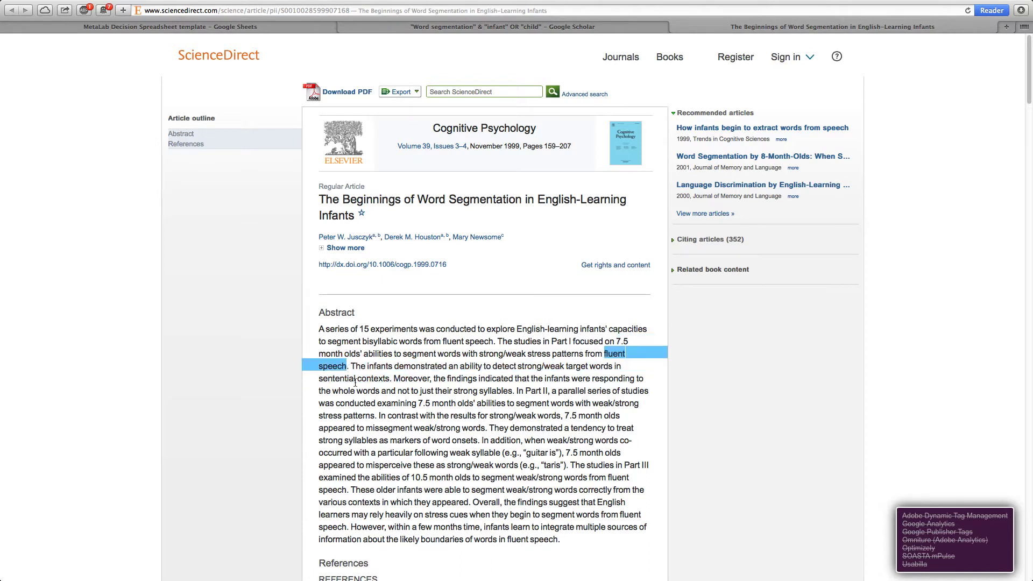
{"action": "left_click_drag", "start_coordinate": [524, 452], "coordinate": [549, 452]}
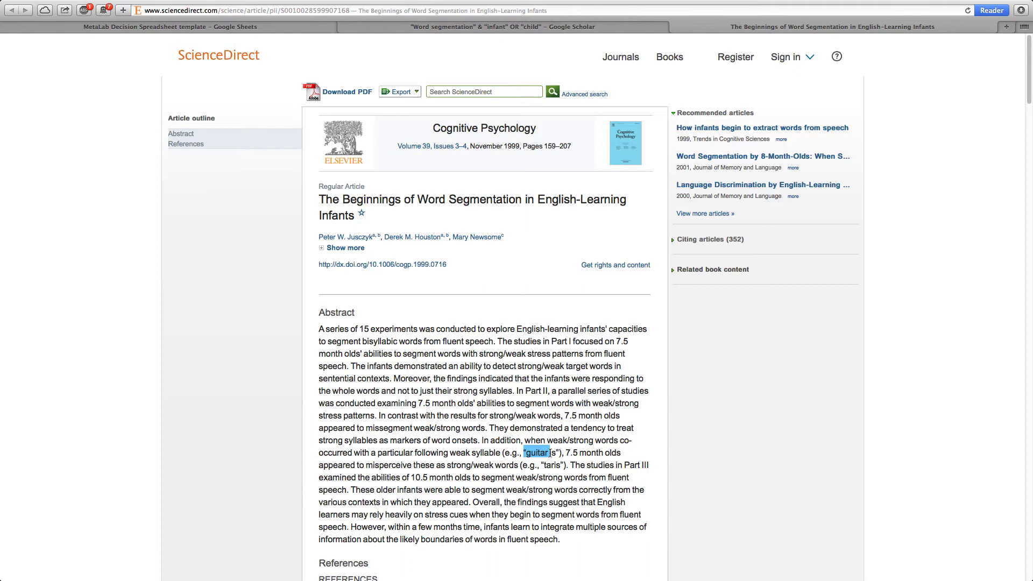
{"action": "left_click", "coordinate": [218, 28]}
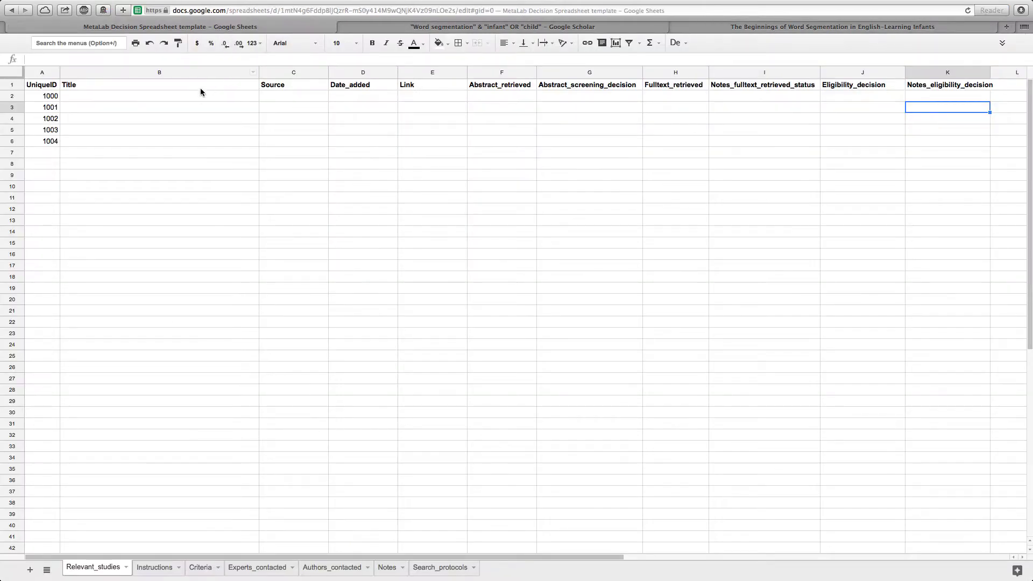
Copy the article's full title and paste it into Title cell B2 for record 1000
{"action": "left_click", "coordinate": [745, 30]}
{"action": "left_click_drag", "start_coordinate": [319, 199], "coordinate": [355, 213]}
{"action": "right_click", "coordinate": [355, 214]}
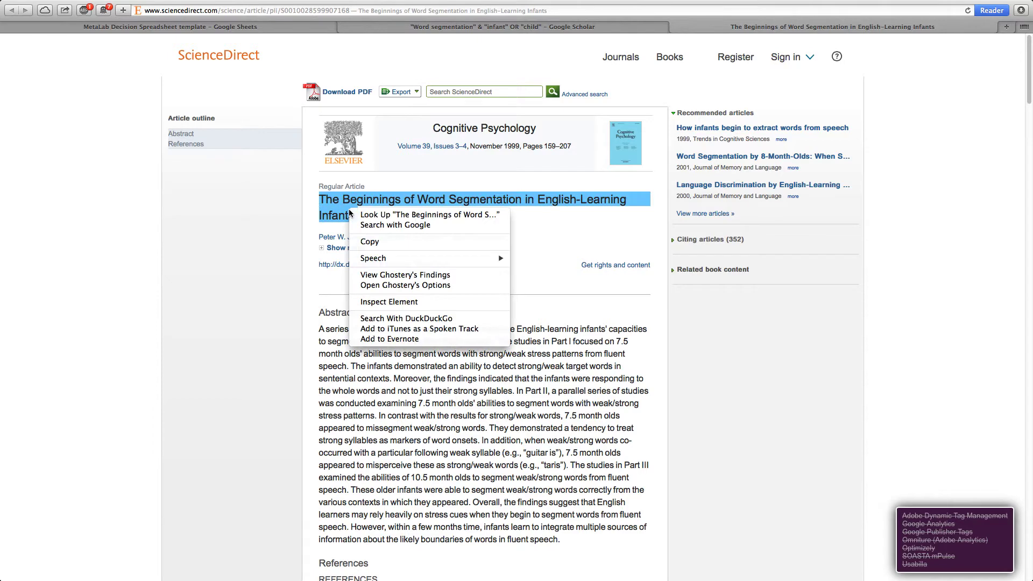
{"action": "left_click", "coordinate": [364, 243]}
{"action": "left_click", "coordinate": [115, 25]}
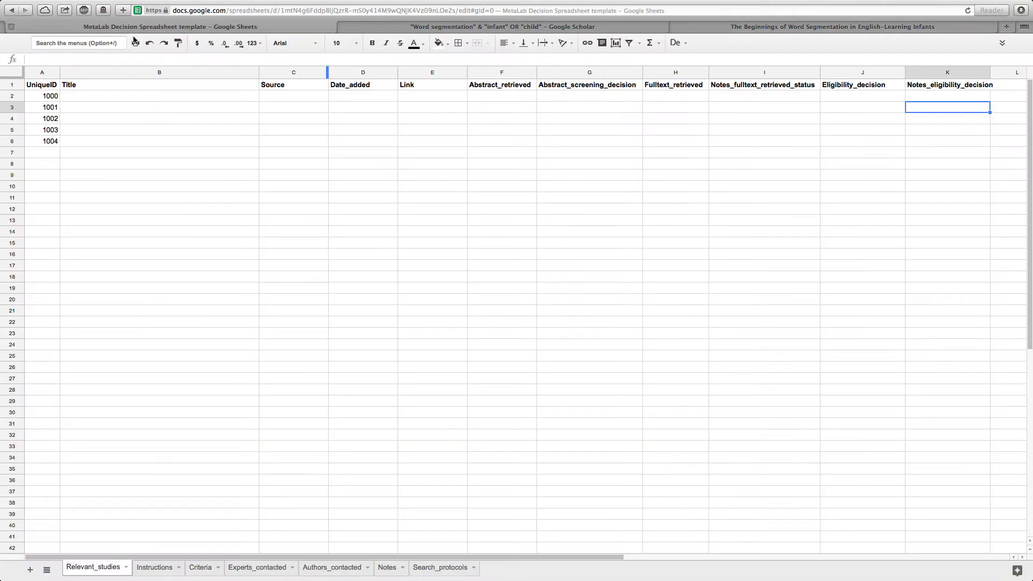
{"action": "left_click", "coordinate": [200, 96]}
{"action": "key", "text": "super+v"}
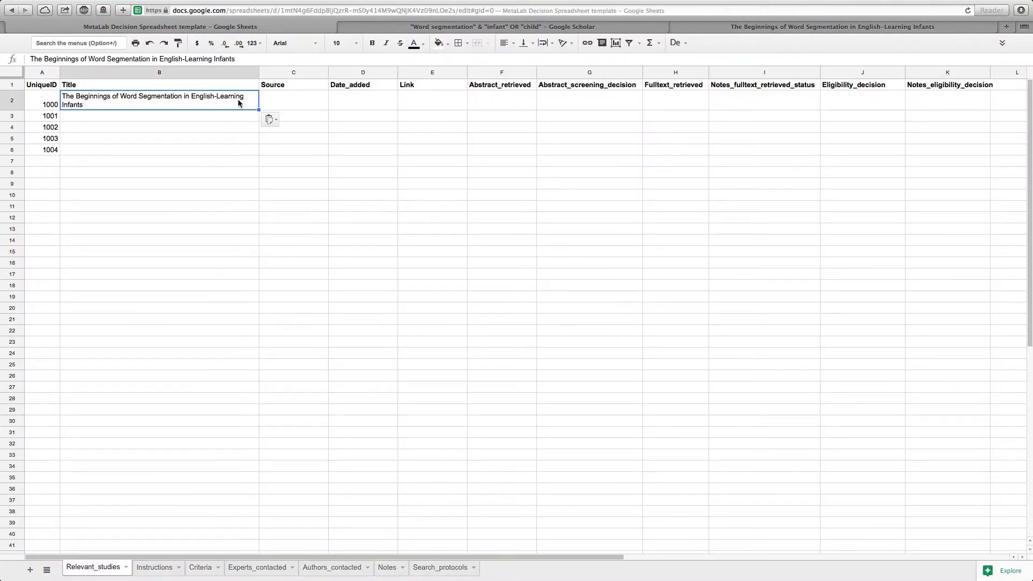
Enter source 'google scholar' and 'yes' for Abstract_retrieved and Abstract_screening_decision in row 2
{"action": "left_click", "coordinate": [304, 103]}
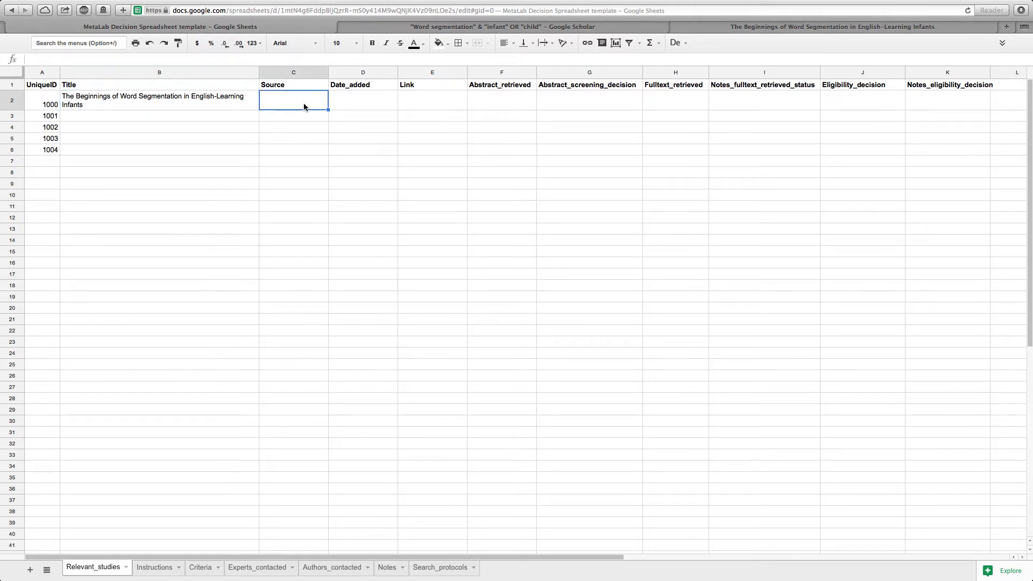
{"action": "type", "text": "google scholar"}
{"action": "key", "text": "Tab"}
{"action": "key", "text": "Tab"}
{"action": "key", "text": "Tab"}
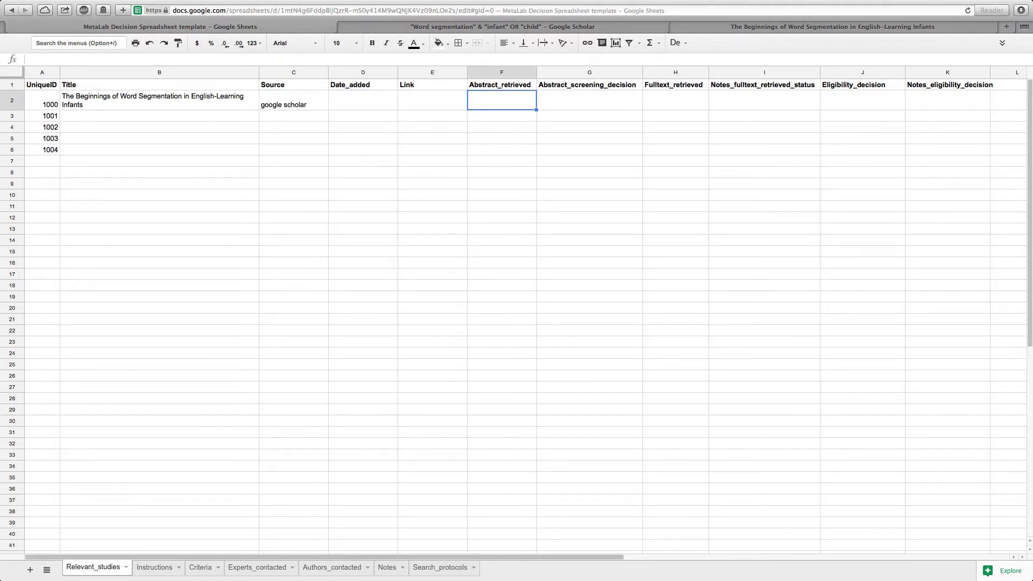
{"action": "type", "text": "yes"}
{"action": "key", "text": "Tab"}
{"action": "type", "text": "yes"}
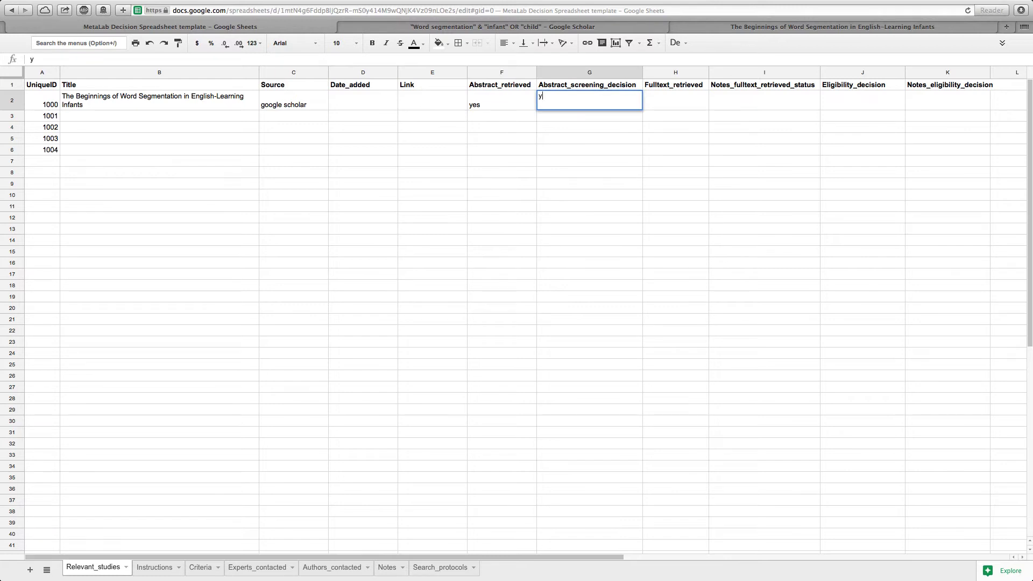
{"action": "key", "text": "Tab"}
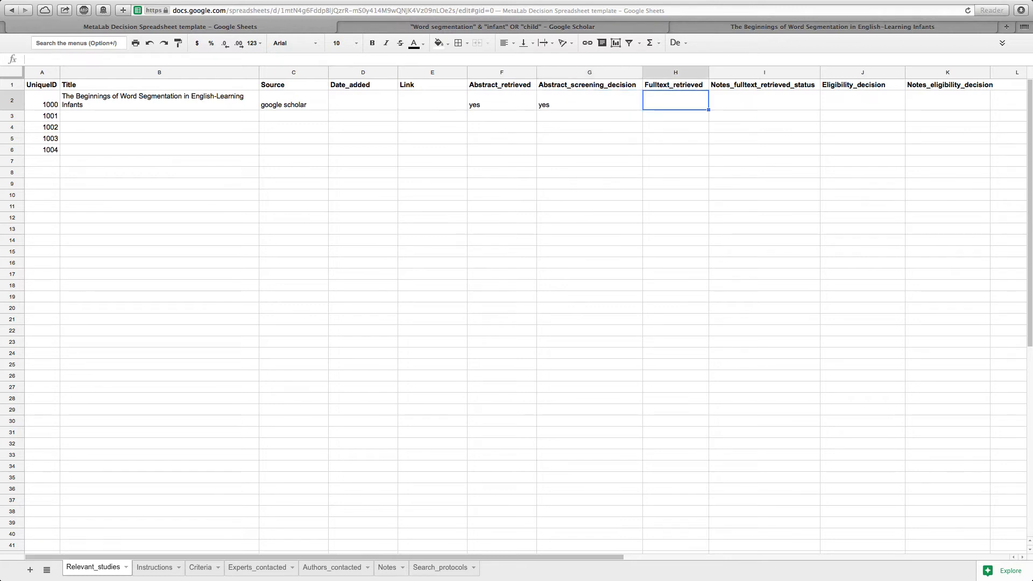
{"action": "key", "text": "Down"}
{"action": "key", "text": "Left"}
{"action": "key", "text": "Left"}
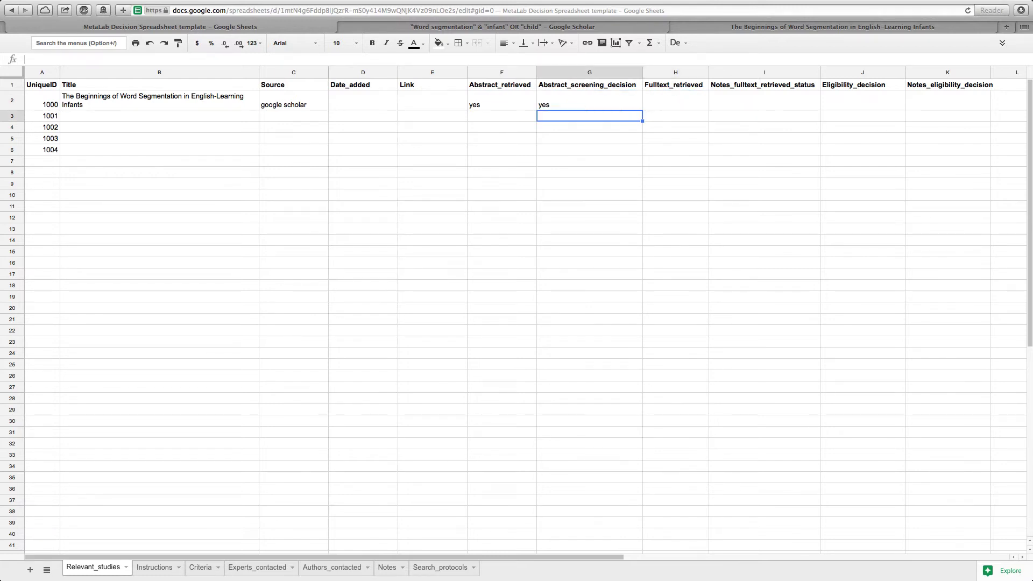
{"action": "key", "text": "Left"}
{"action": "key", "text": "Left"}
{"action": "key", "text": "Left"}
{"action": "key", "text": "Left"}
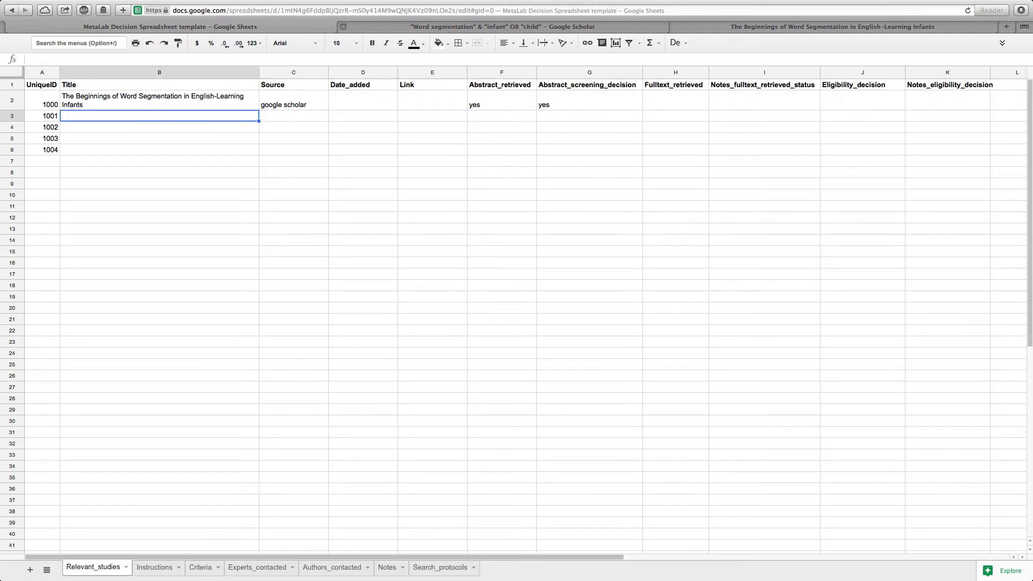
{"action": "left_click", "coordinate": [529, 30]}
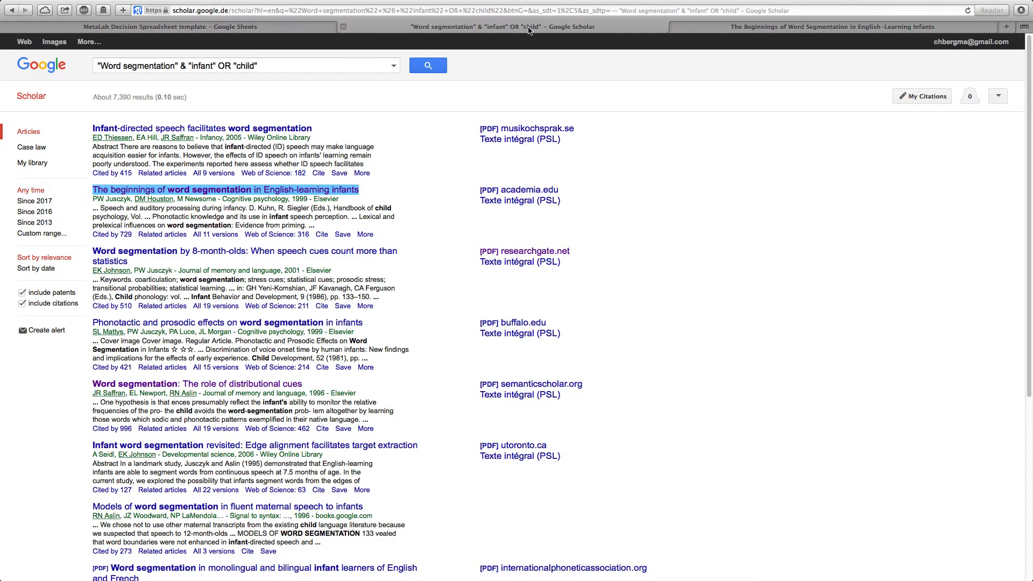
Open 'Word segmentation: The role of distributional cues' from the results in its own tab
{"action": "scroll", "coordinate": [412, 301], "scroll_direction": "down", "scroll_amount": 1}
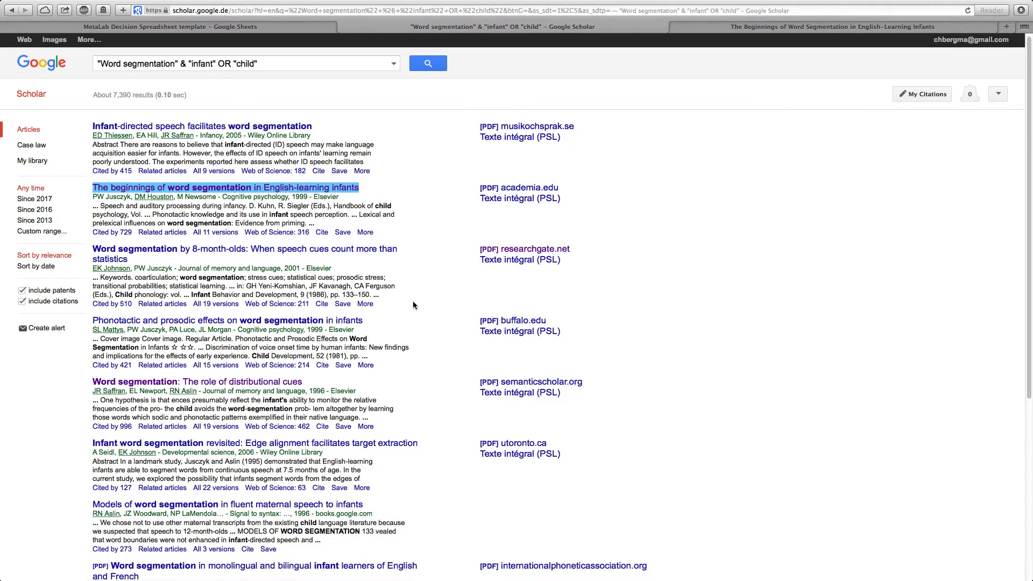
{"action": "right_click", "coordinate": [292, 386]}
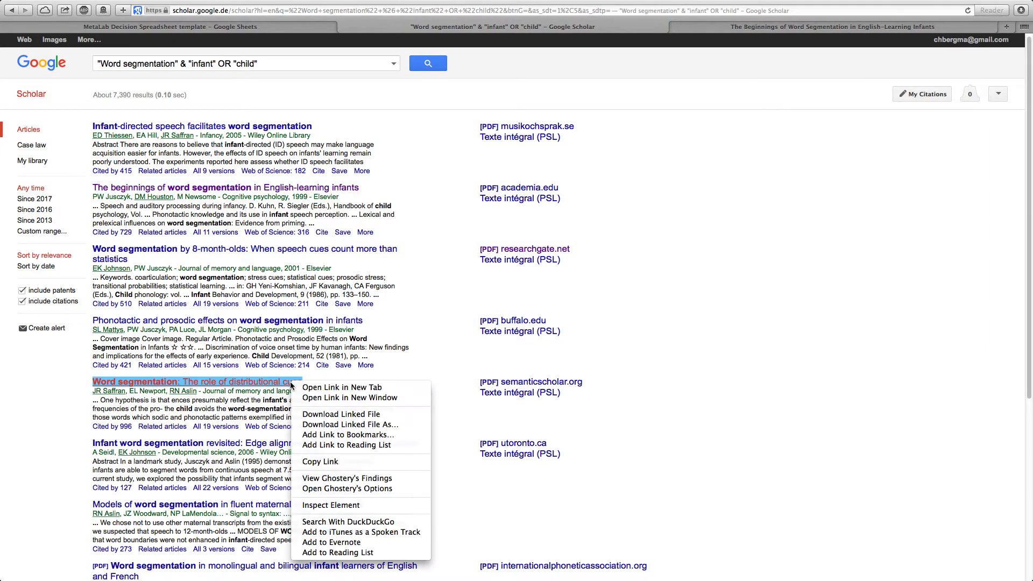
{"action": "left_click", "coordinate": [309, 394]}
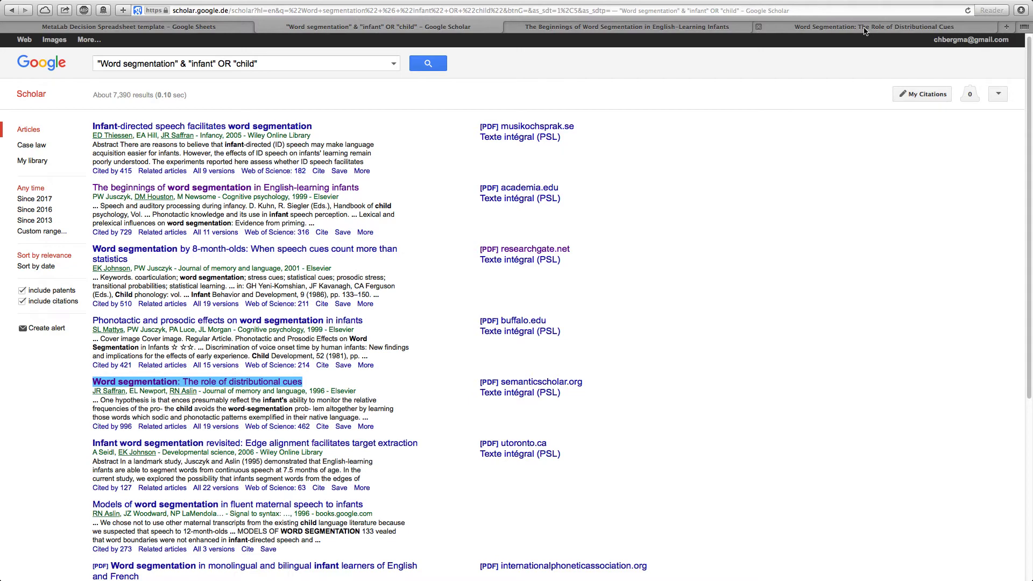
{"action": "left_click", "coordinate": [864, 29]}
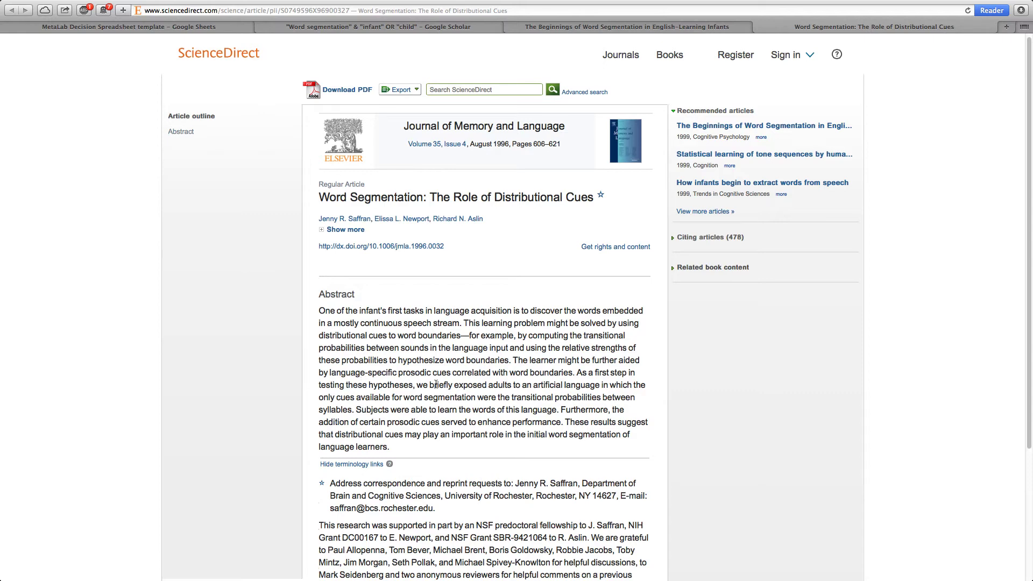
Mark in the abstract that briefly exposed adults were tested on an artificial language
{"action": "left_click_drag", "start_coordinate": [426, 385], "coordinate": [512, 387]}
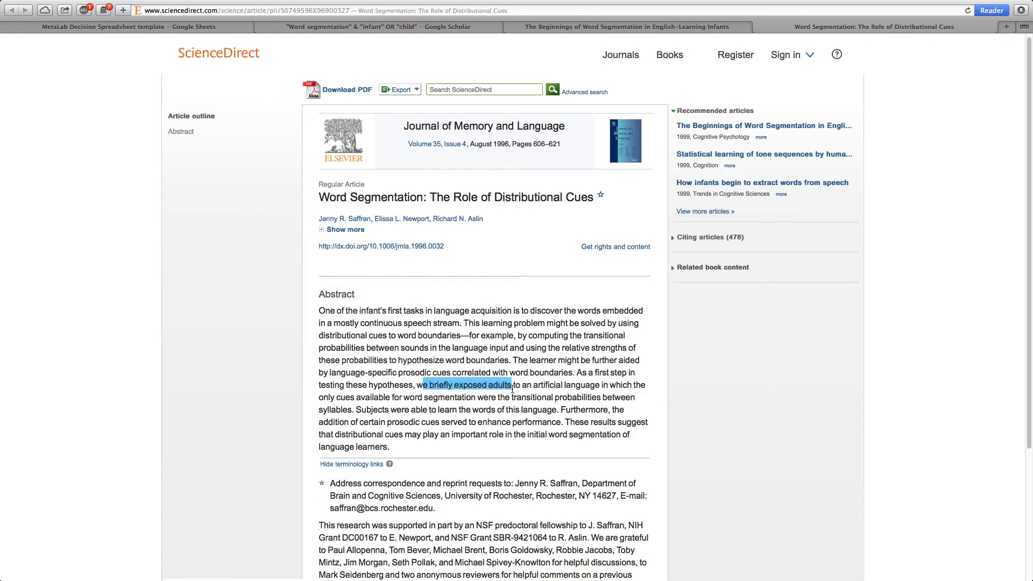
{"action": "left_click_drag", "start_coordinate": [521, 385], "coordinate": [600, 386]}
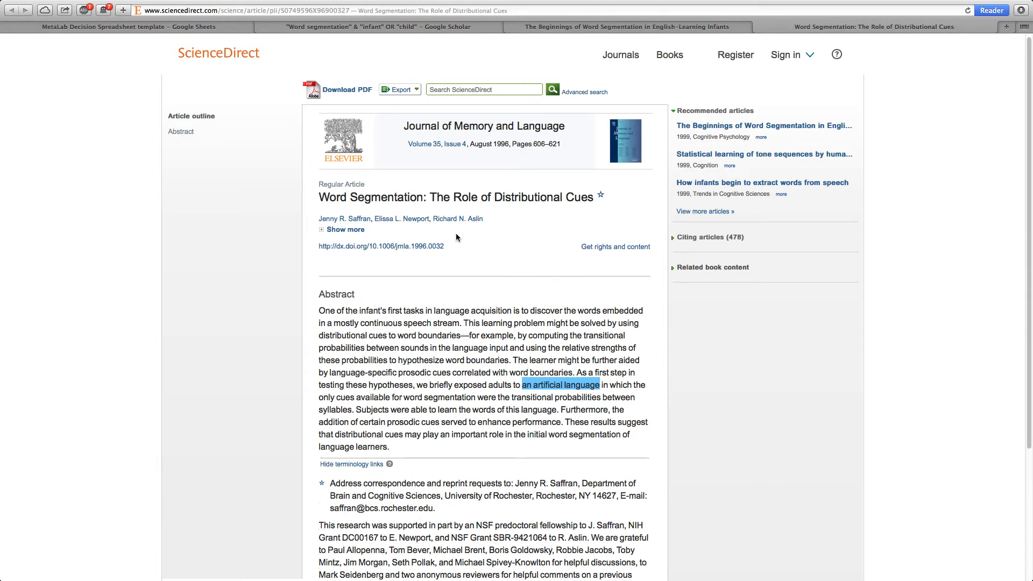
{"action": "left_click", "coordinate": [194, 28]}
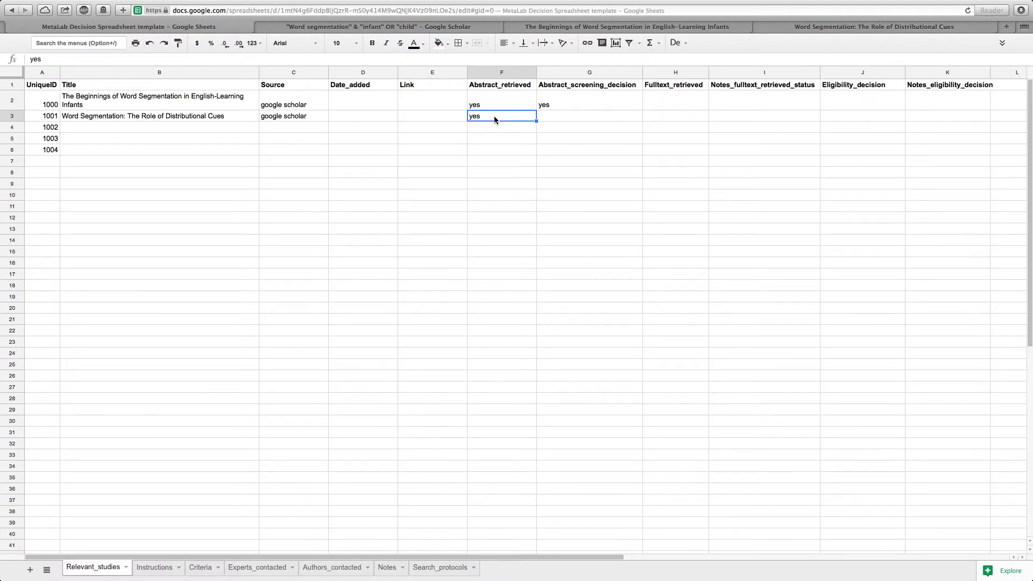
Mark row 1001 'no' for screening and eligibility, noting 'adults, artificial stimuli' in K3
{"action": "left_click", "coordinate": [556, 119]}
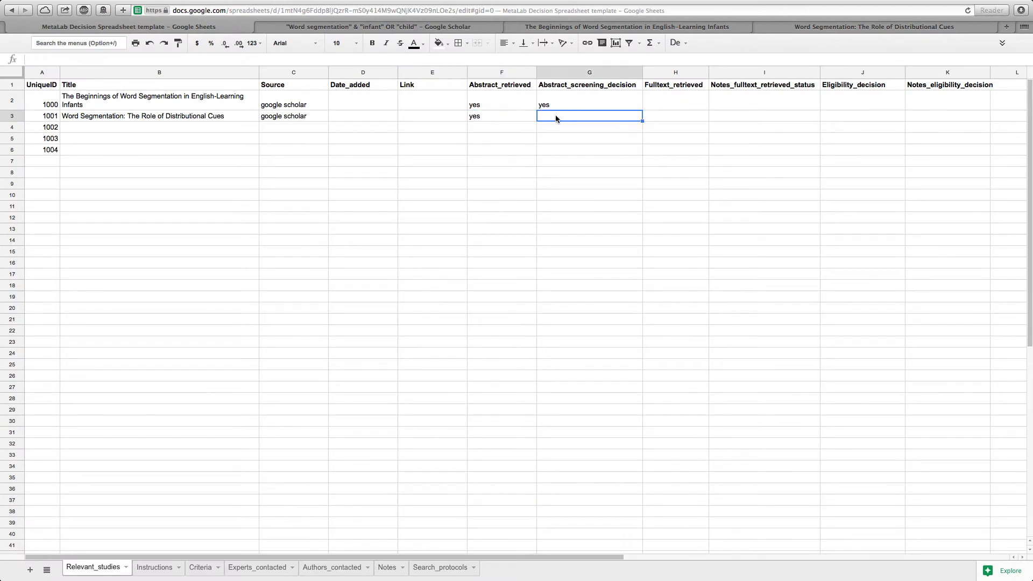
{"action": "type", "text": "no"}
{"action": "key", "text": "Tab"}
{"action": "key", "text": "Tab"}
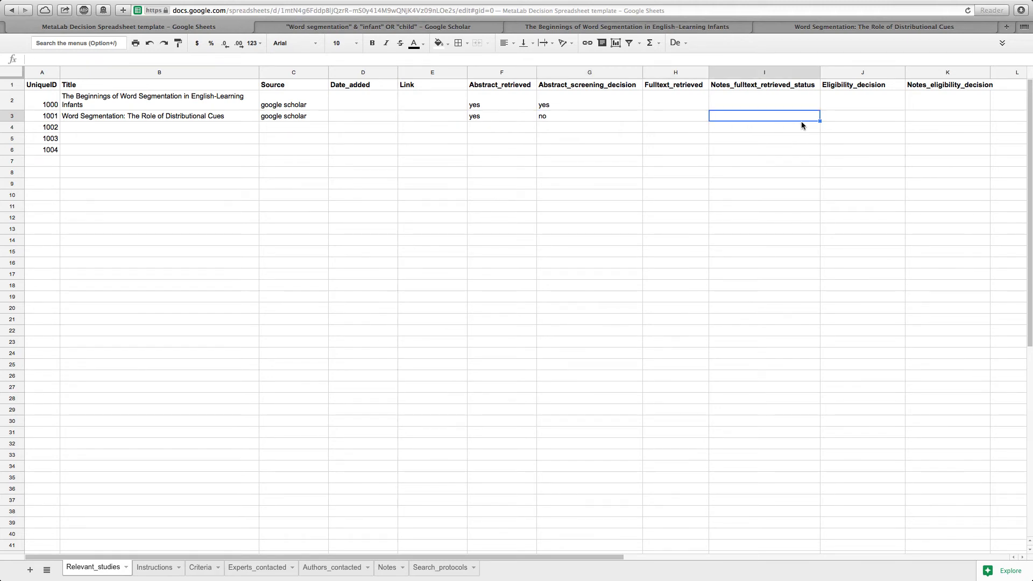
{"action": "left_click", "coordinate": [824, 117]}
{"action": "type", "text": "no"}
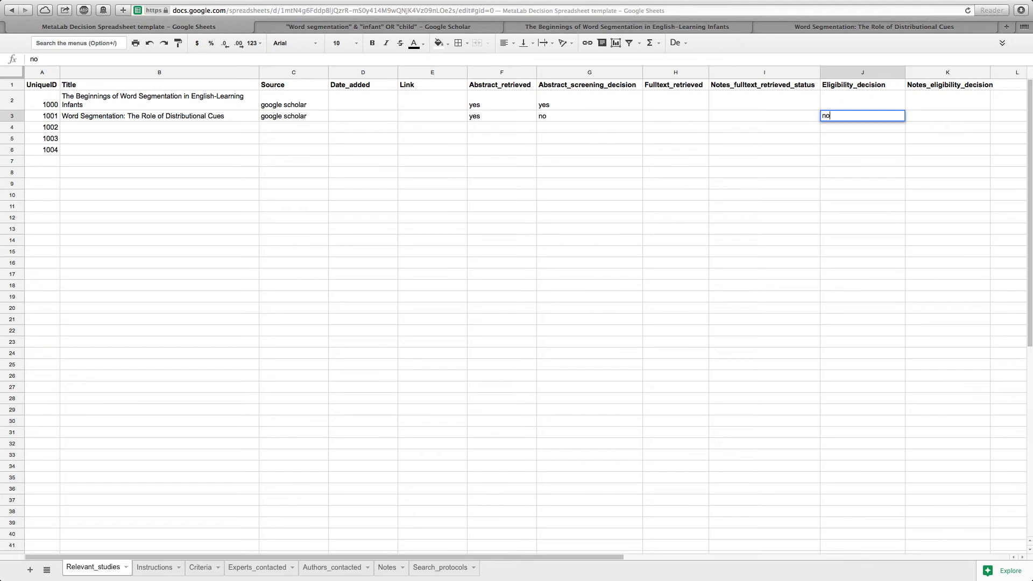
{"action": "key", "text": "Tab"}
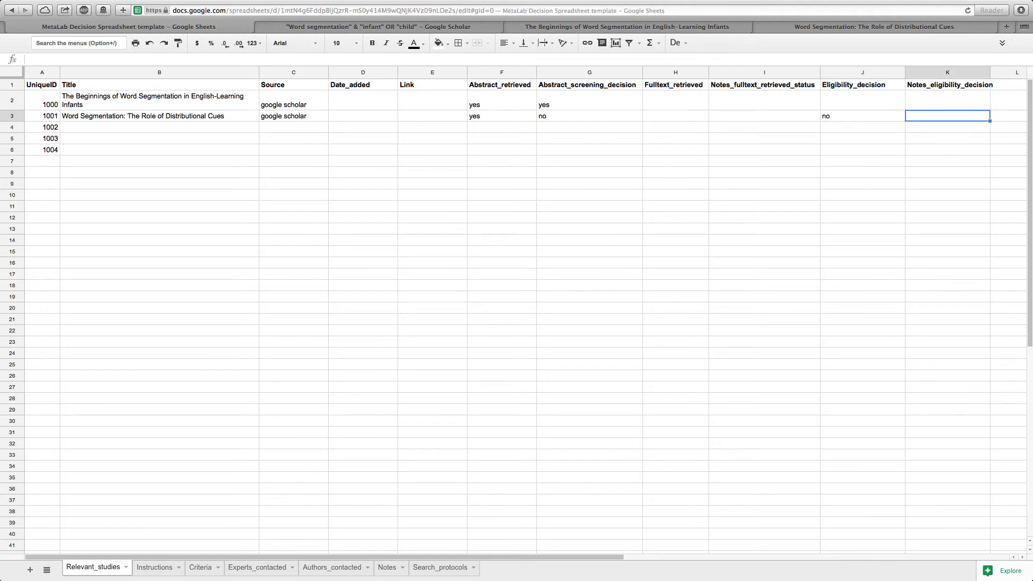
{"action": "type", "text": "adults, artici"}
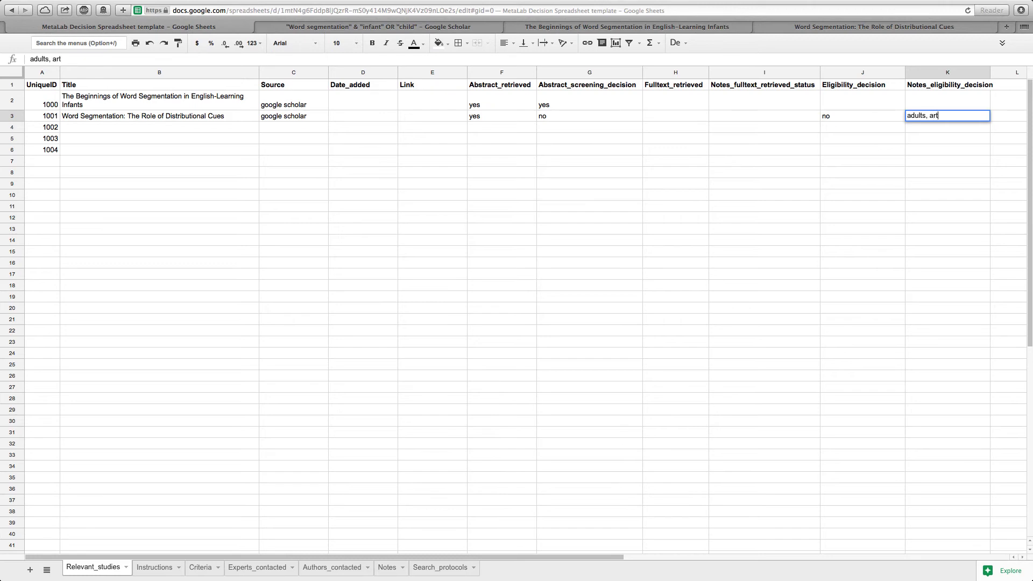
{"action": "key", "text": "BackSpace"}
{"action": "key", "text": "BackSpace"}
{"action": "type", "text": "ficial stimuli"}
{"action": "left_click", "coordinate": [357, 28]}
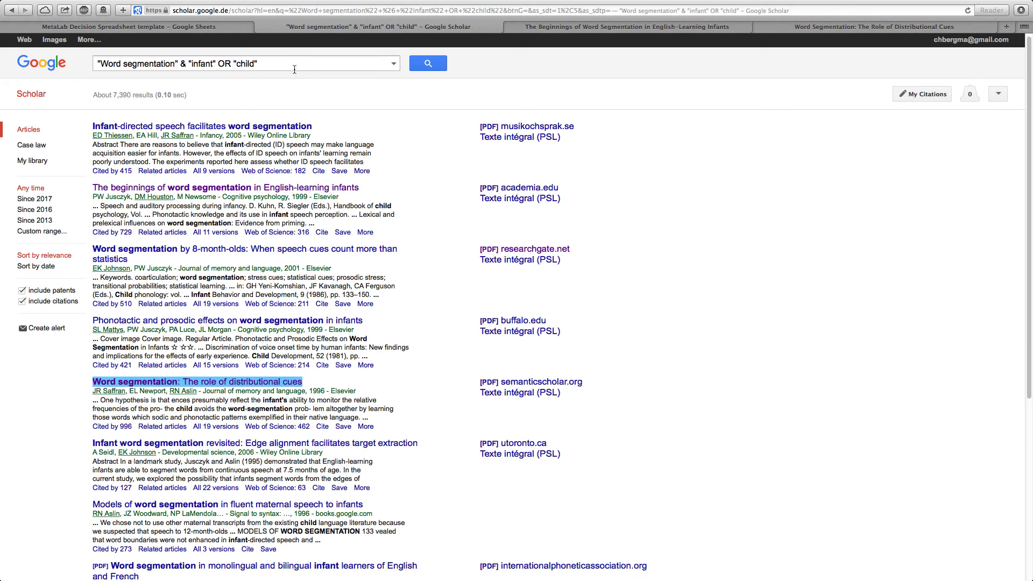
Return to the spreadsheet and commit the 'adults, artificial stimuli' note in K3
{"action": "key", "text": "ctrl+shift+Tab"}
{"action": "key", "text": "Return"}
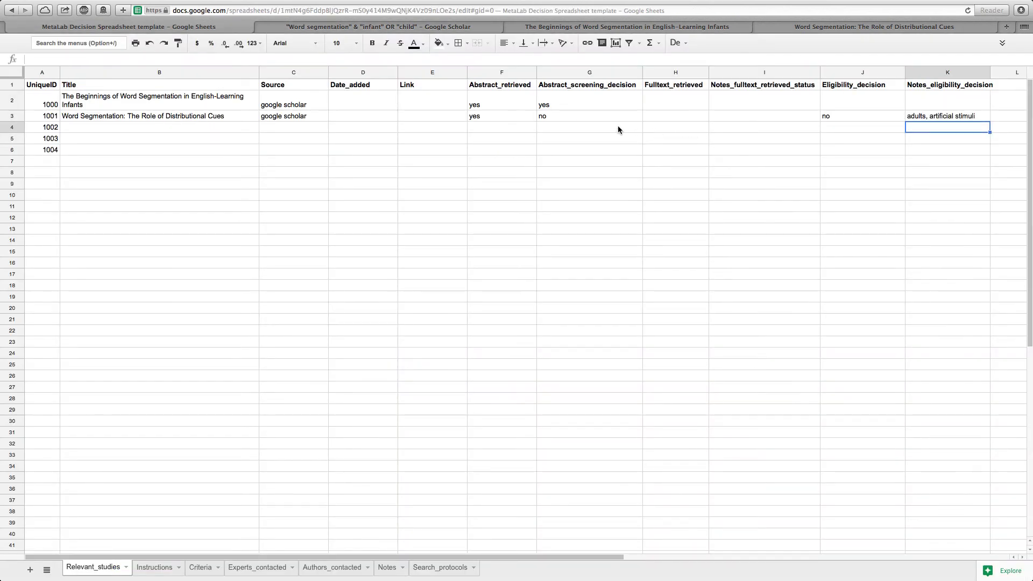
Select column H, Fulltext_retrieved, via its header
{"action": "left_click", "coordinate": [673, 74]}
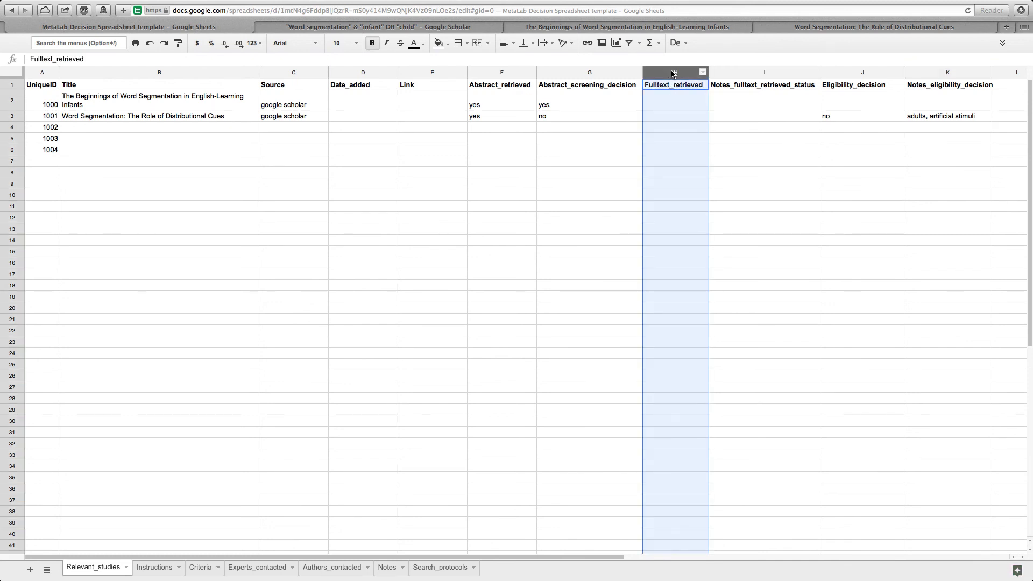